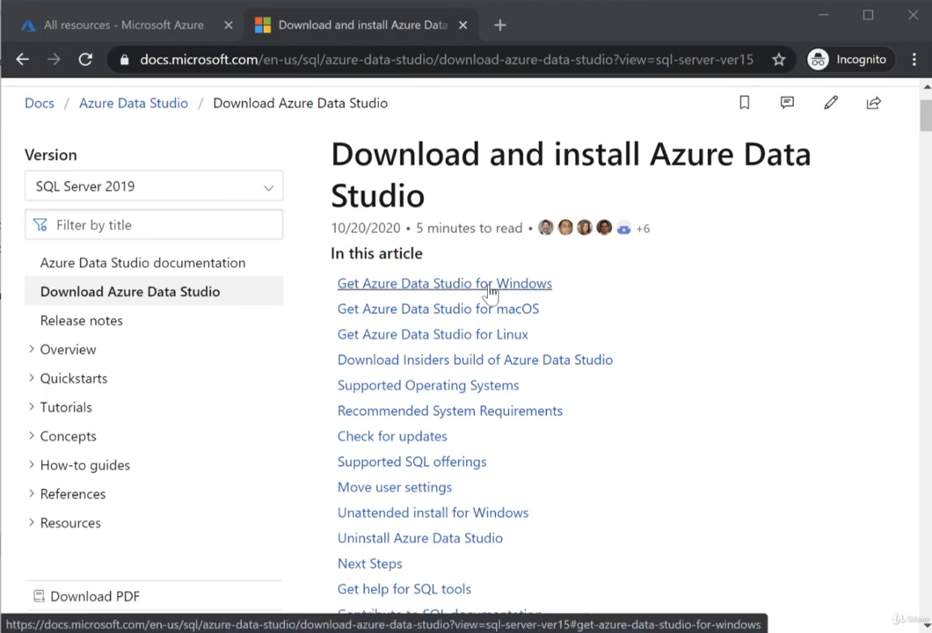
# Download the recommended Azure Data Studio user installer for Windows and run the downloaded file
pyautogui.click(490, 285)
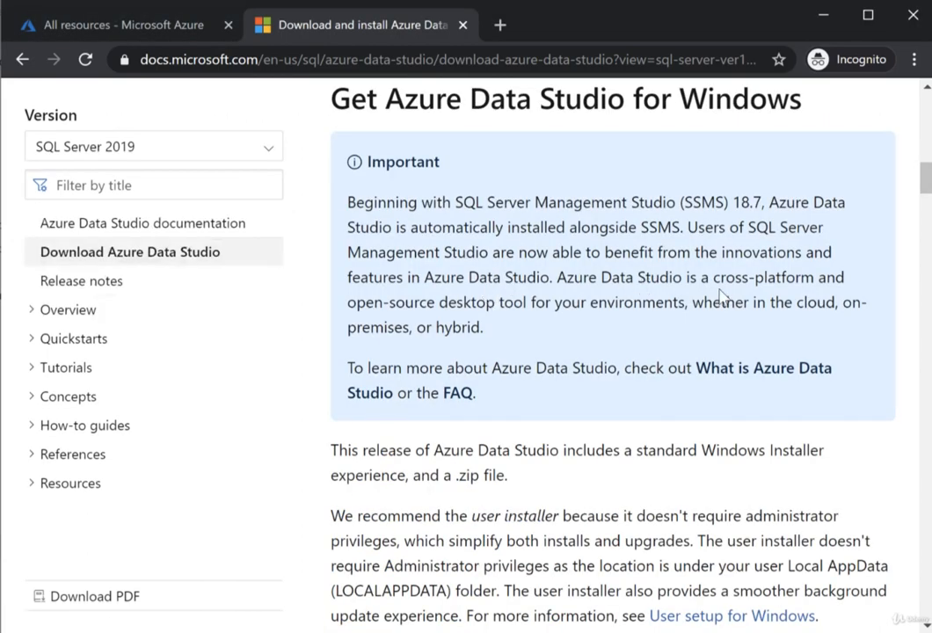
pyautogui.scroll(-4, 721, 299)
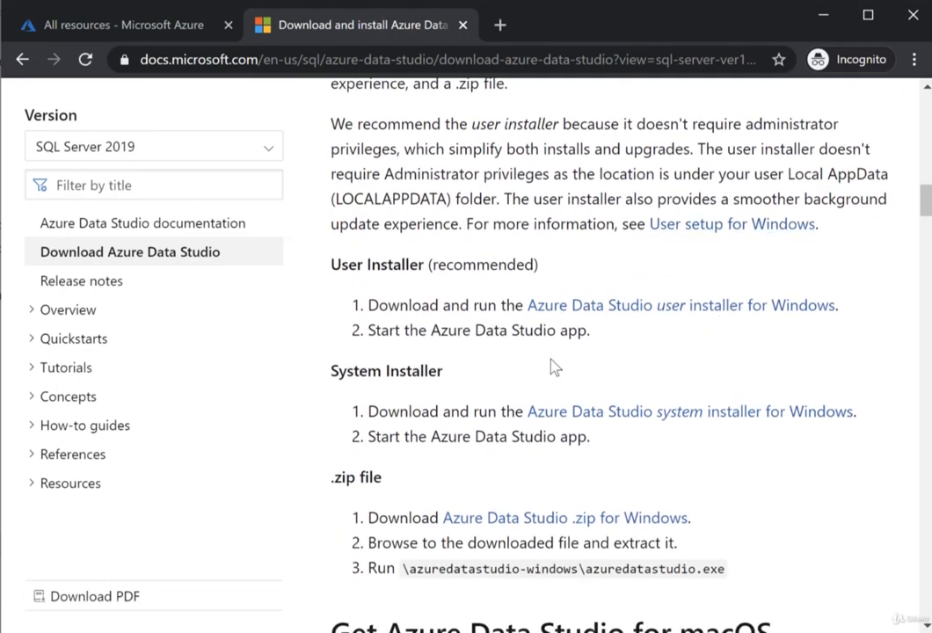
pyautogui.click(645, 315)
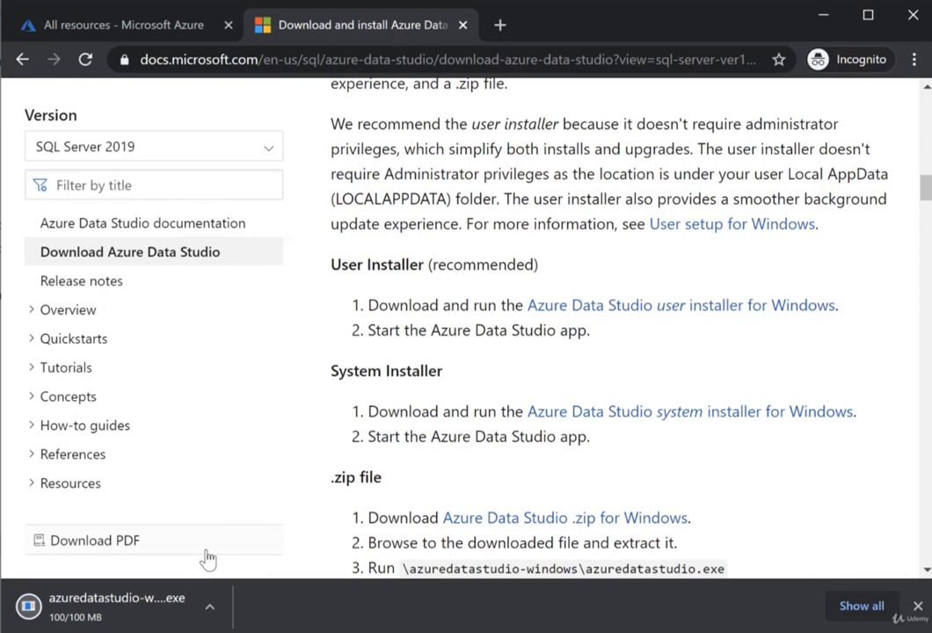
pyautogui.click(158, 611)
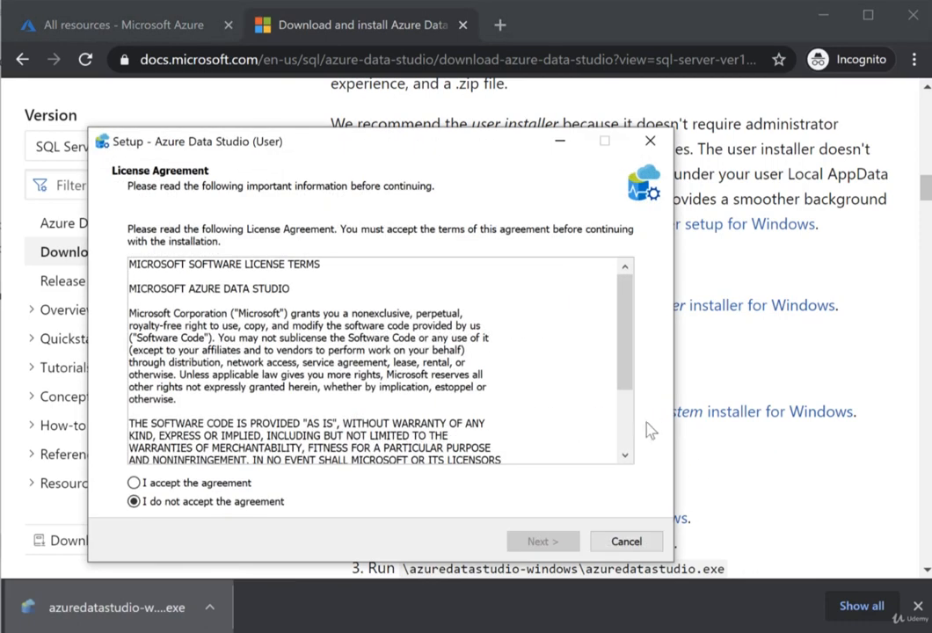
# Accept the license agreement, install Azure Data Studio with the default setup options, and launch it on finishing
pyautogui.click(236, 485)
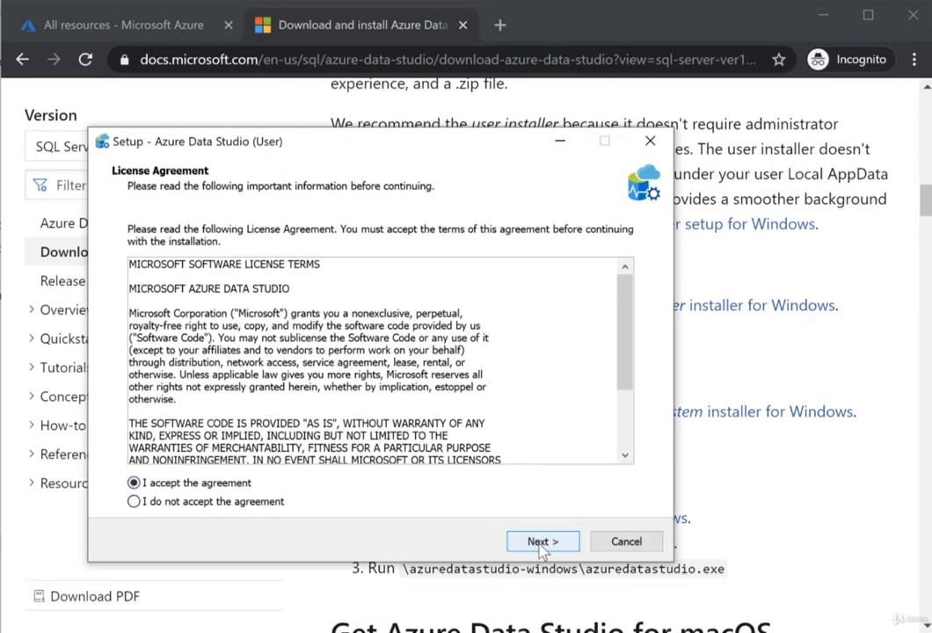
pyautogui.click(541, 541)
pyautogui.click(550, 542)
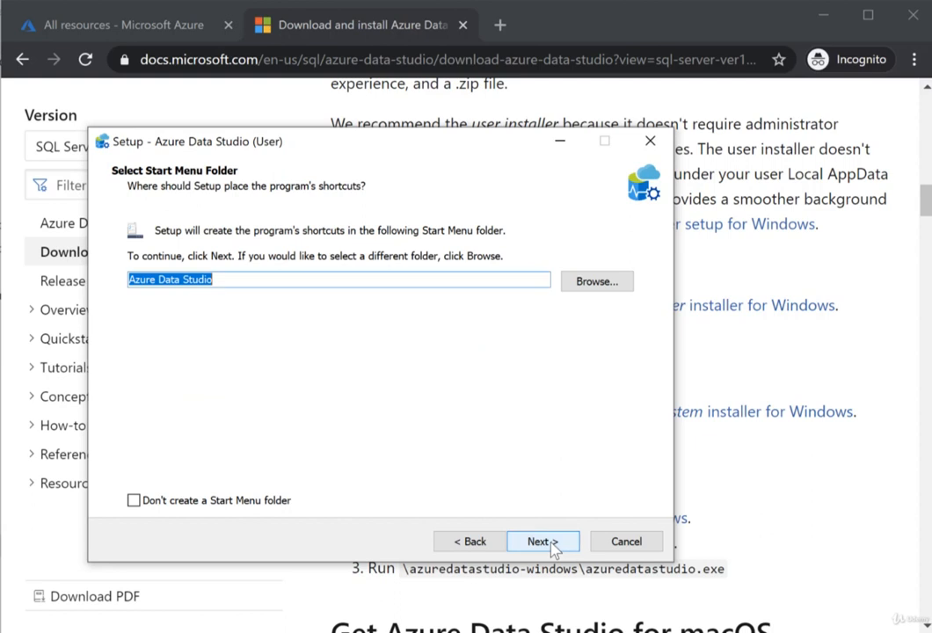
pyautogui.click(554, 546)
pyautogui.click(550, 545)
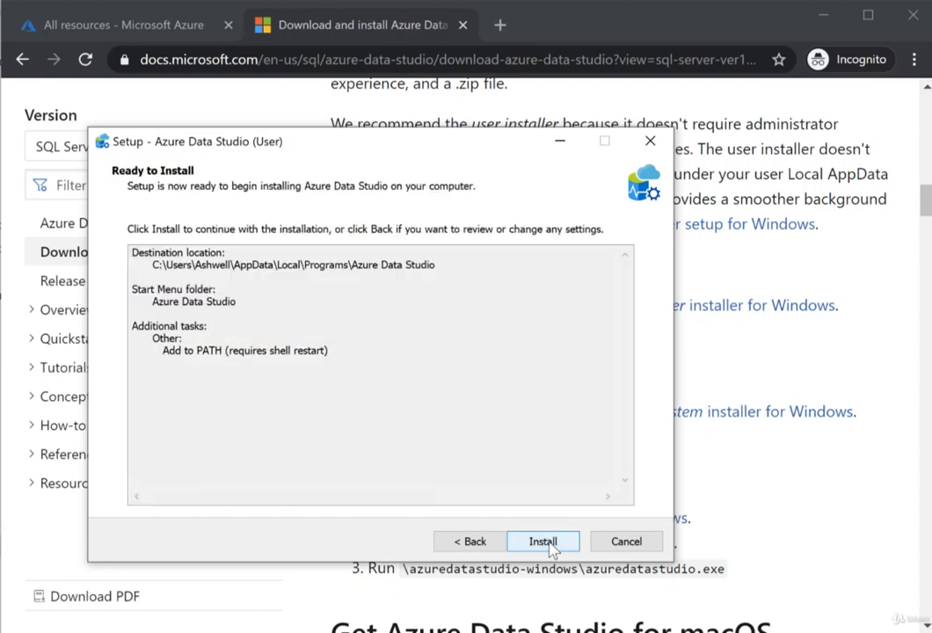
pyautogui.click(550, 545)
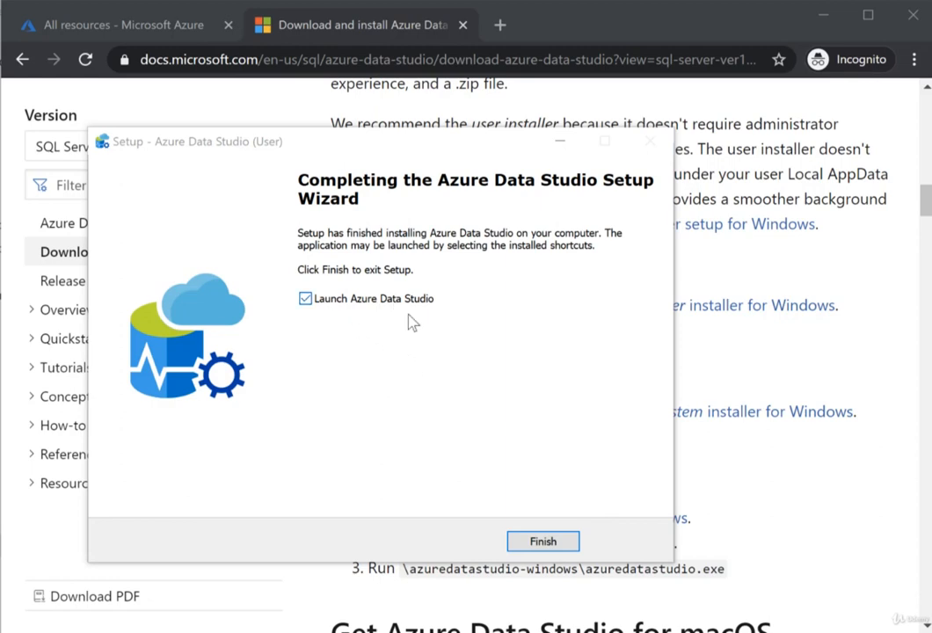
pyautogui.click(542, 543)
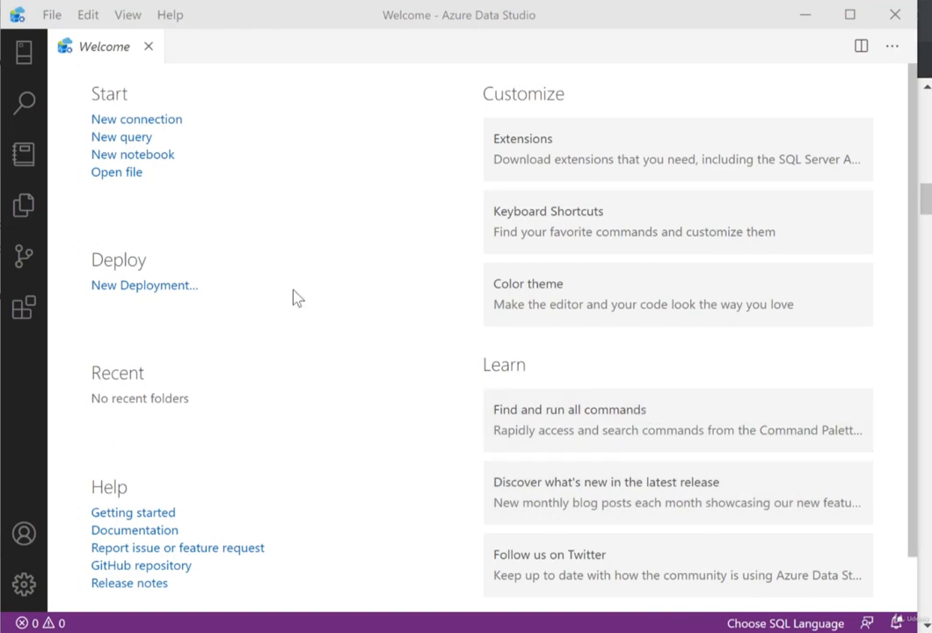
# Start a new connection and fill in its server with demodb's server name, demoserver100012.database.windows.net, copied from the Azure portal
pyautogui.click(162, 121)
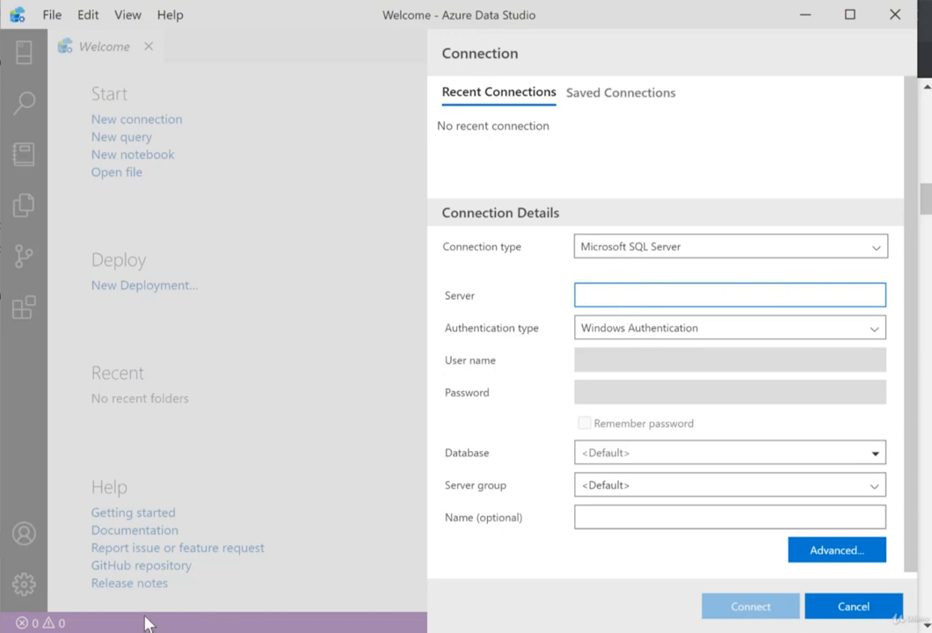
pyautogui.hotkey('alt', 'Tab')
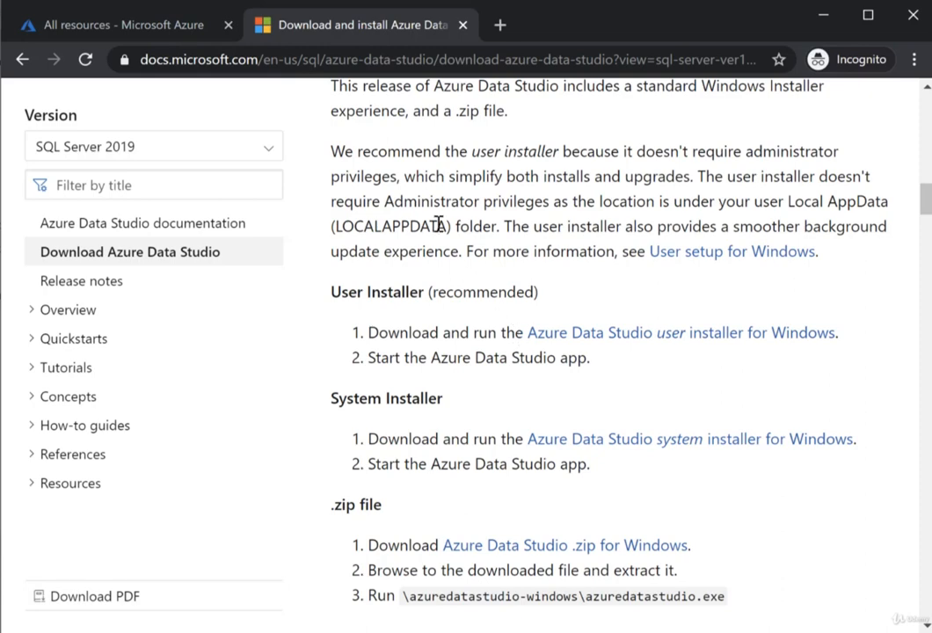
pyautogui.click(153, 35)
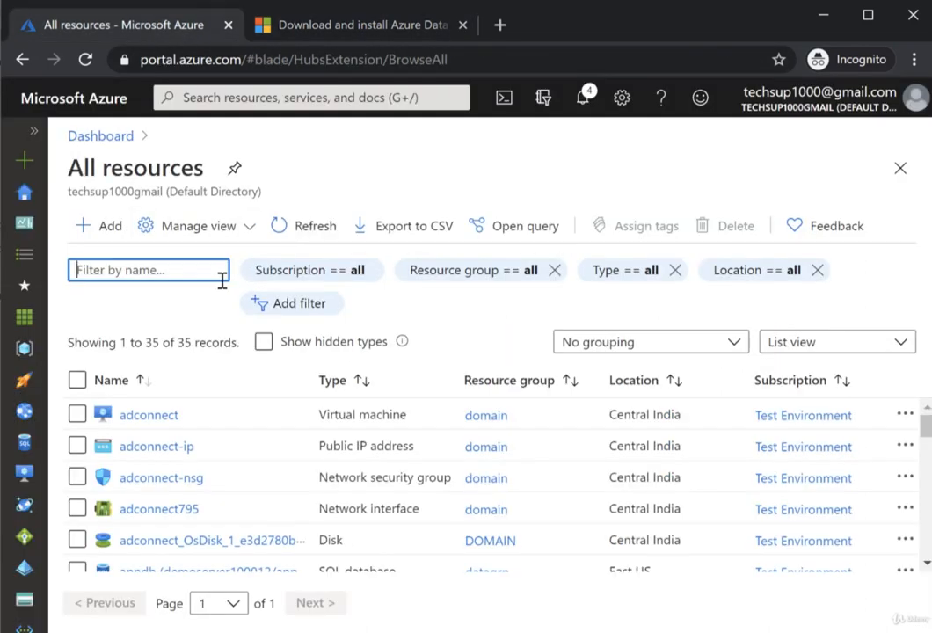
pyautogui.click(27, 446)
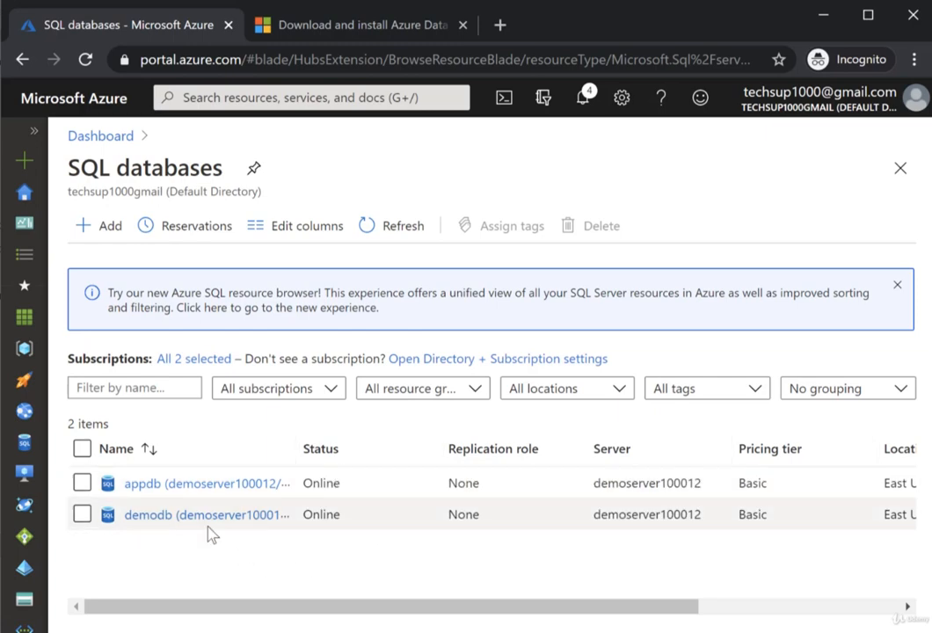
pyautogui.click(207, 519)
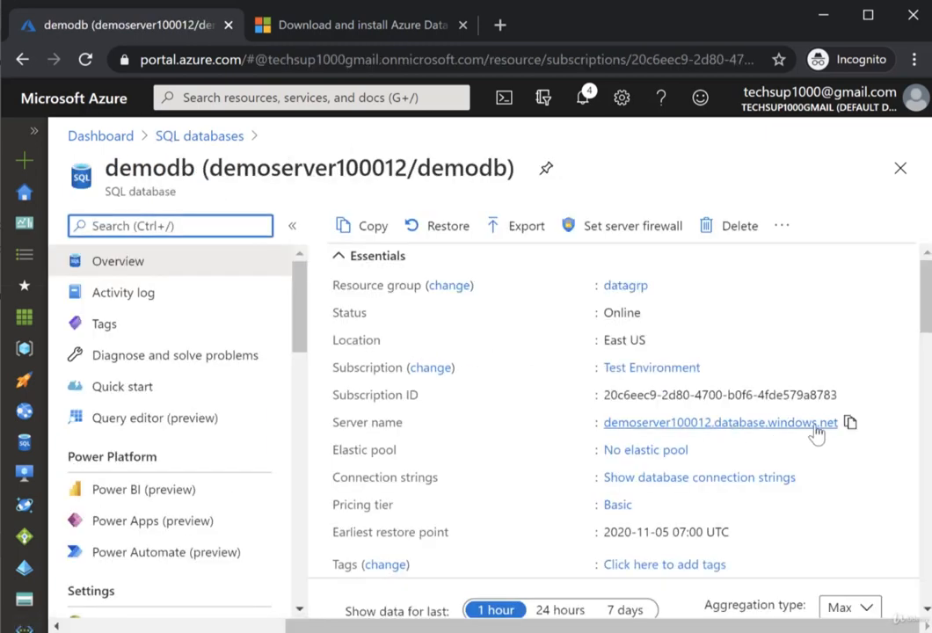
pyautogui.click(848, 425)
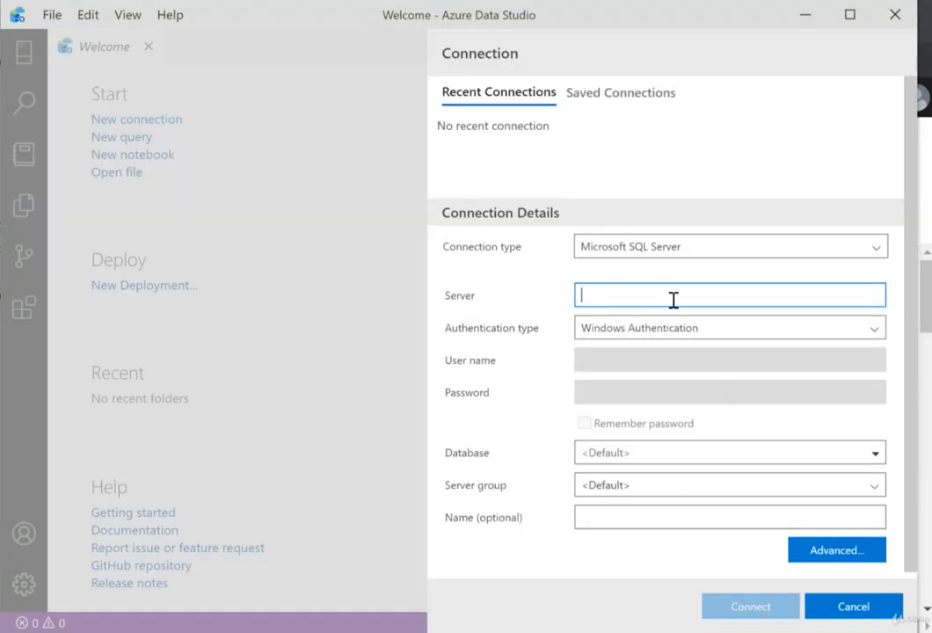
pyautogui.hotkey('ctrl', 'v')
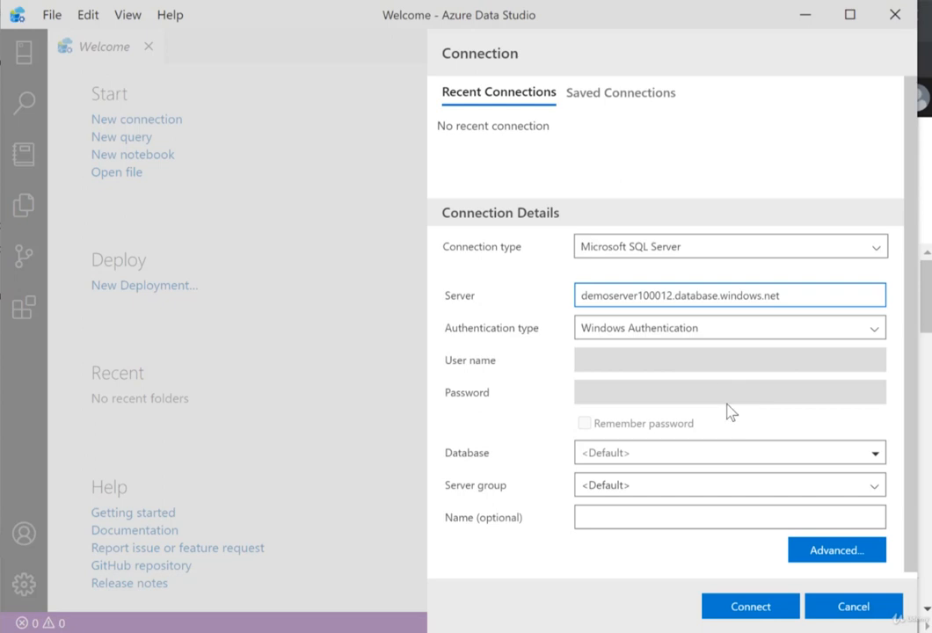
# Set the authentication type to SQL Login, enter user name demousr and the account password, and connect to the server
pyautogui.click(770, 338)
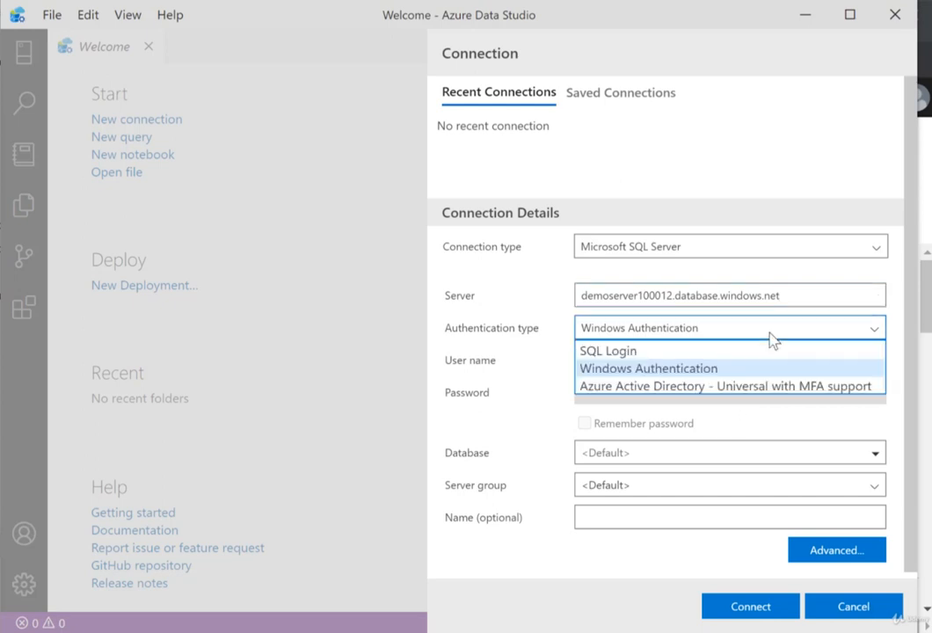
pyautogui.click(653, 355)
pyautogui.click(666, 358)
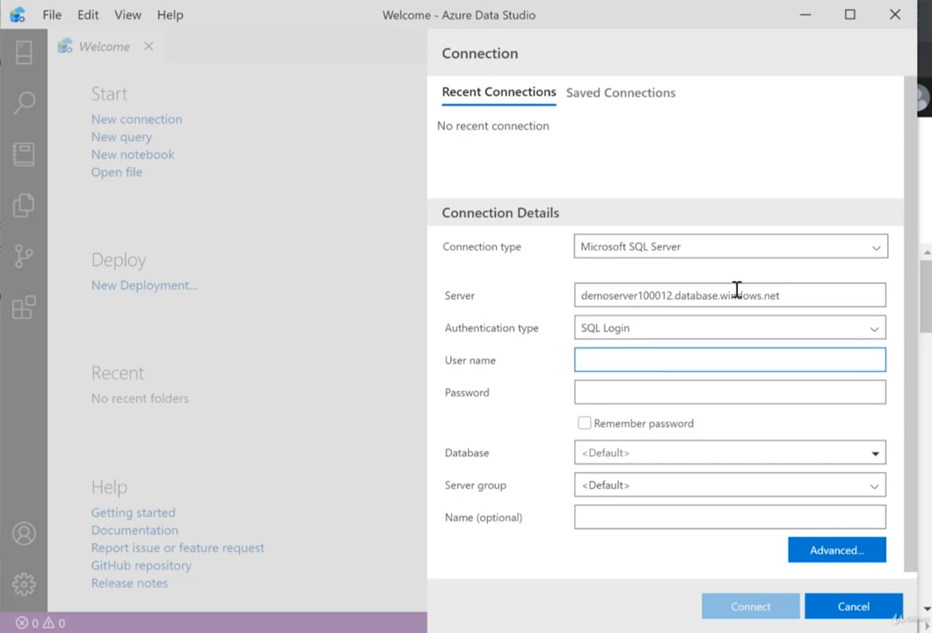
pyautogui.write('demousr')
pyautogui.press('Tab')
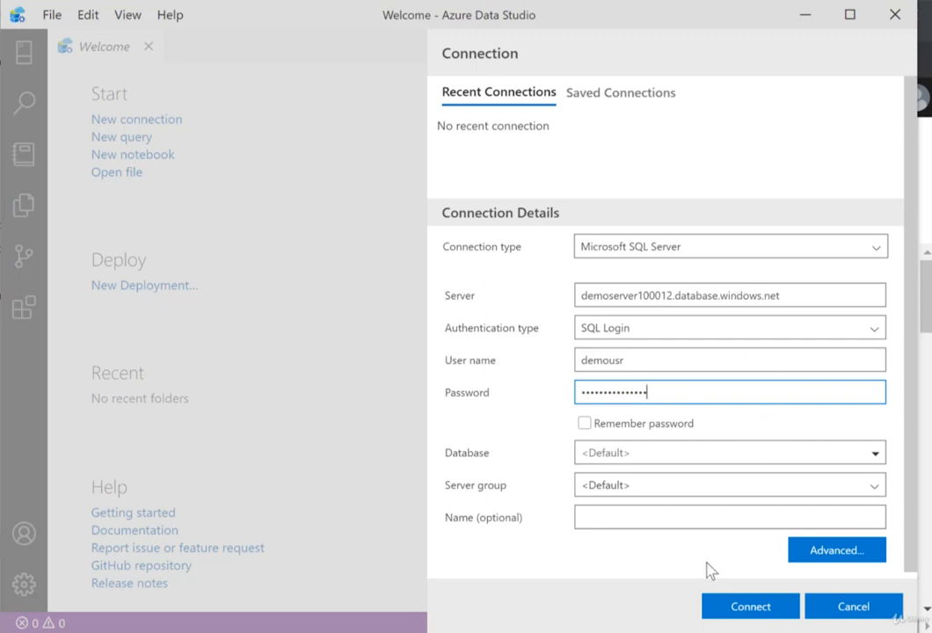
pyautogui.click(740, 607)
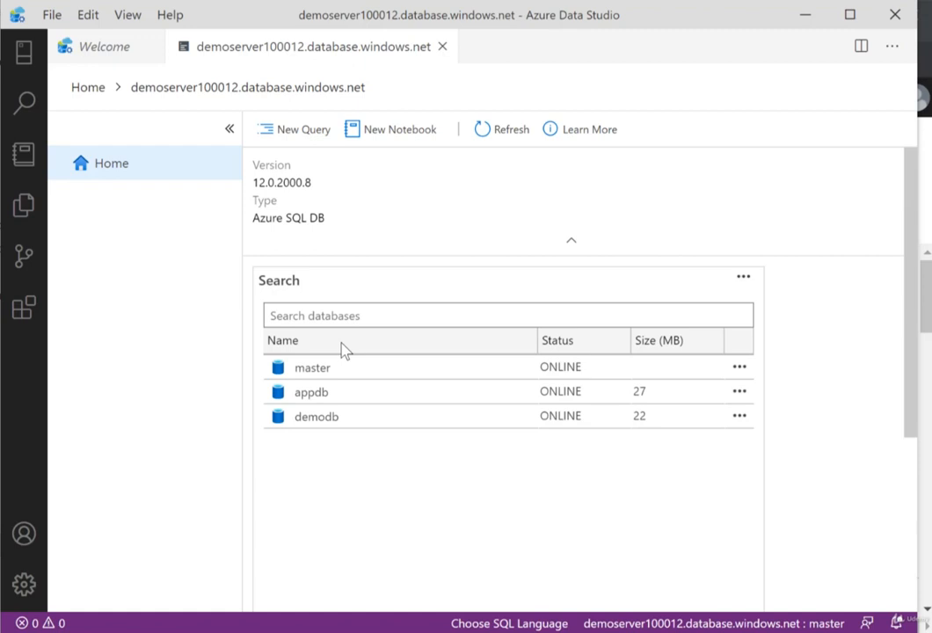
# Open a new query on the connected server and set its database to demodb
pyautogui.click(302, 132)
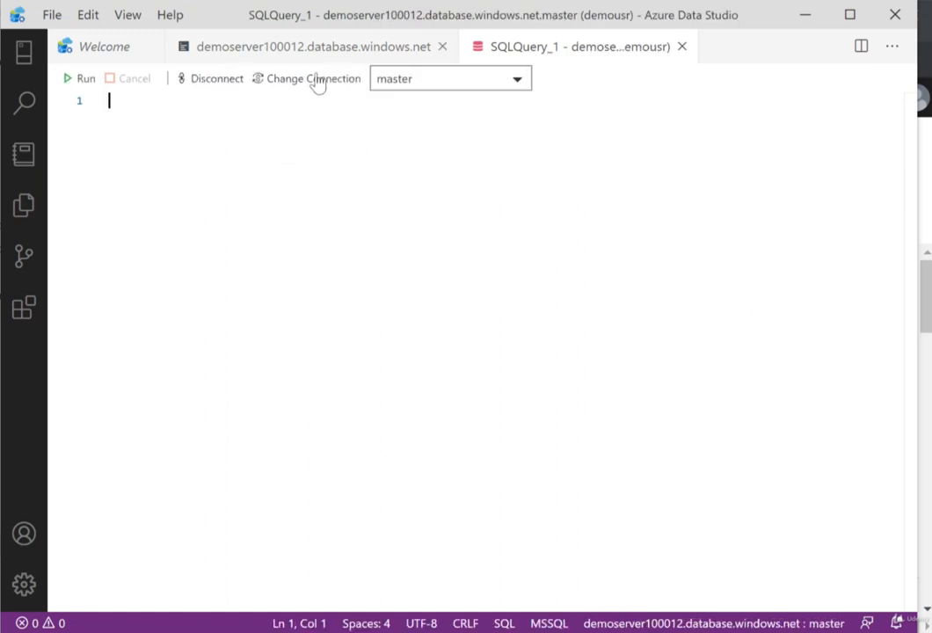
pyautogui.click(517, 80)
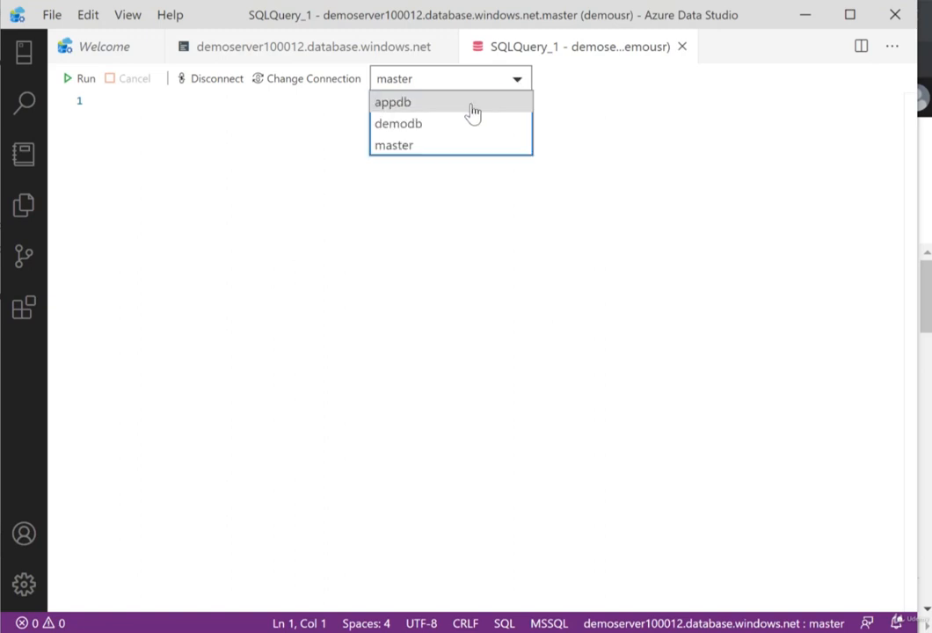
pyautogui.click(446, 128)
pyautogui.click(438, 119)
# Write the query "select * from Course" and run it
pyautogui.write('selec')
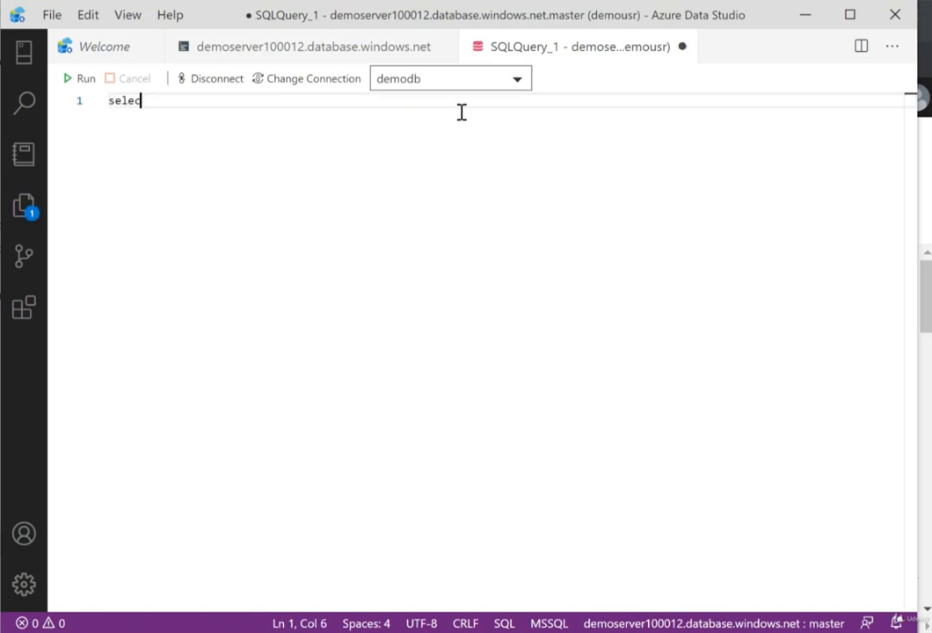
pyautogui.write('t * fro')
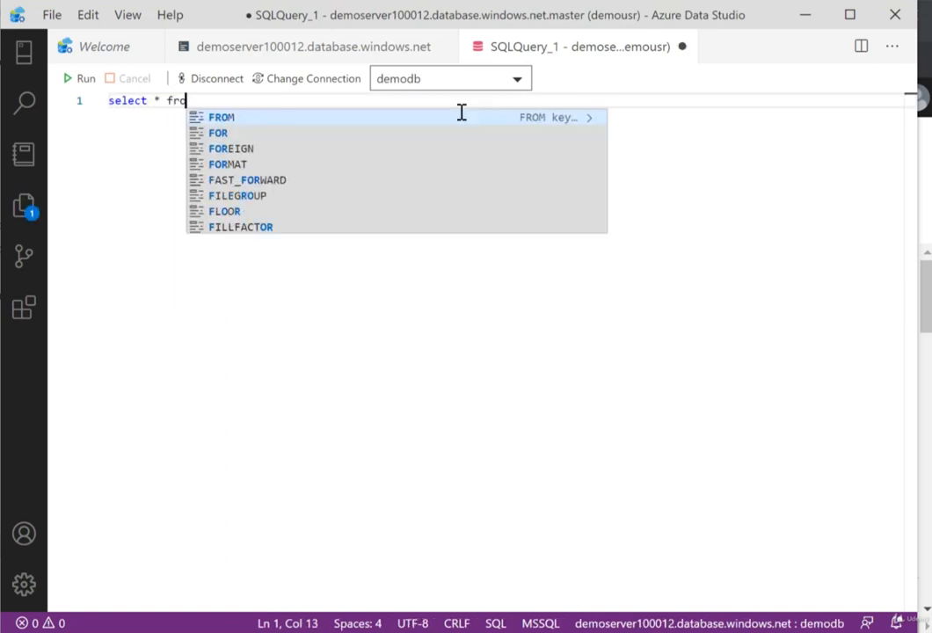
pyautogui.write('m Course')
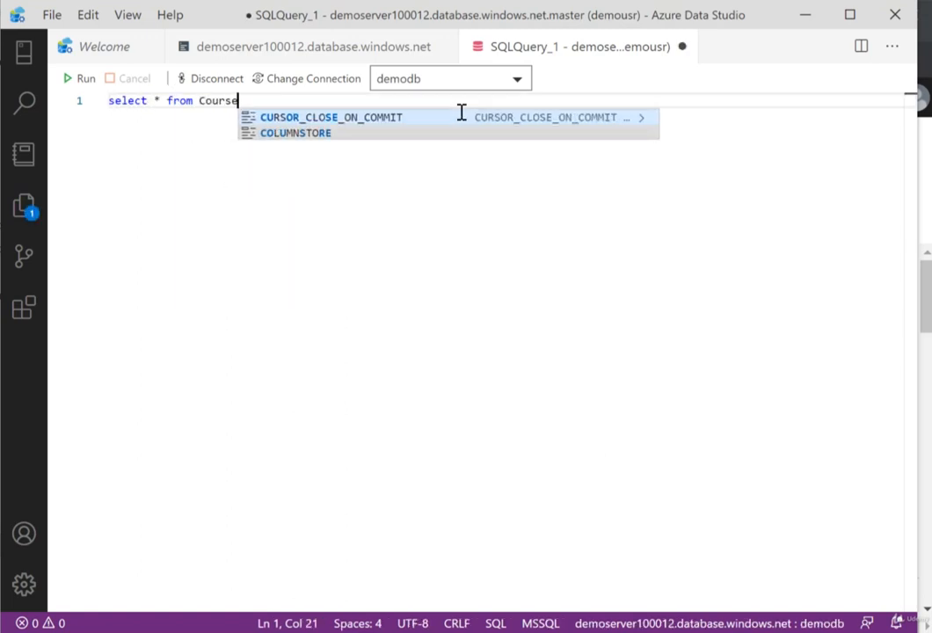
pyautogui.press('Home')
pyautogui.hotkey('shift', 'End')
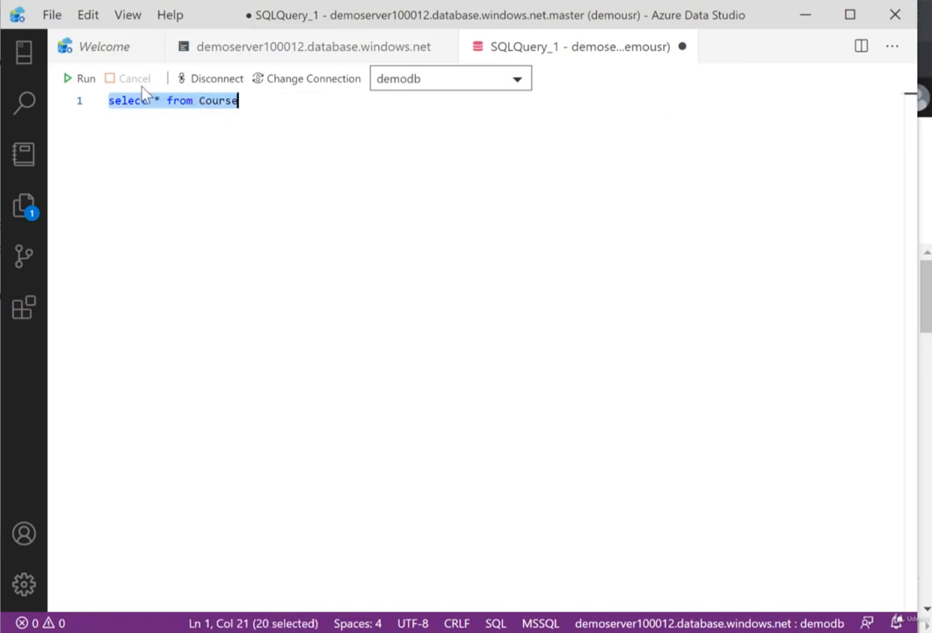
pyautogui.click(81, 80)
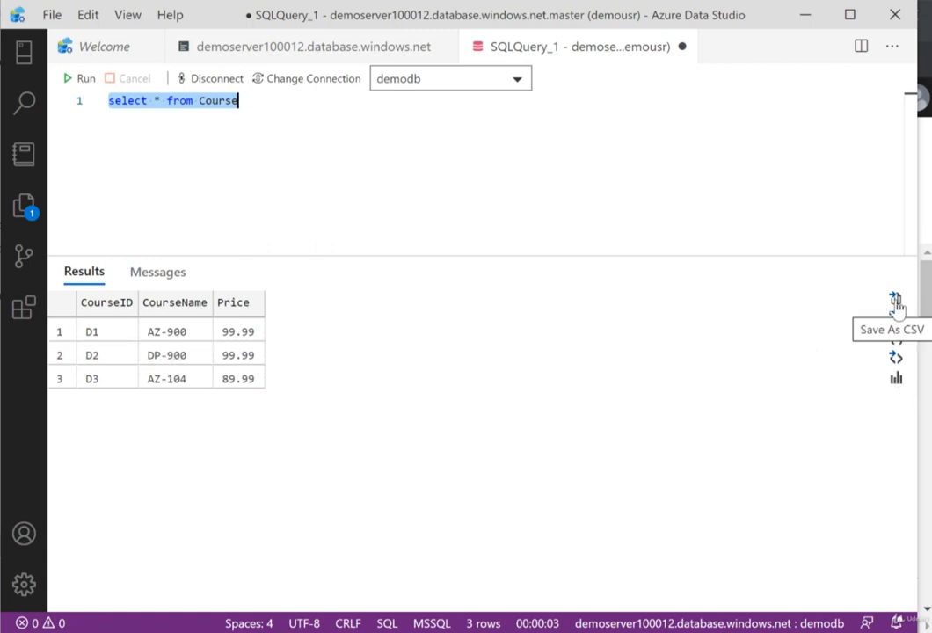
# Show the Course query results as a chart and dismiss the extension recommendation
pyautogui.click(896, 380)
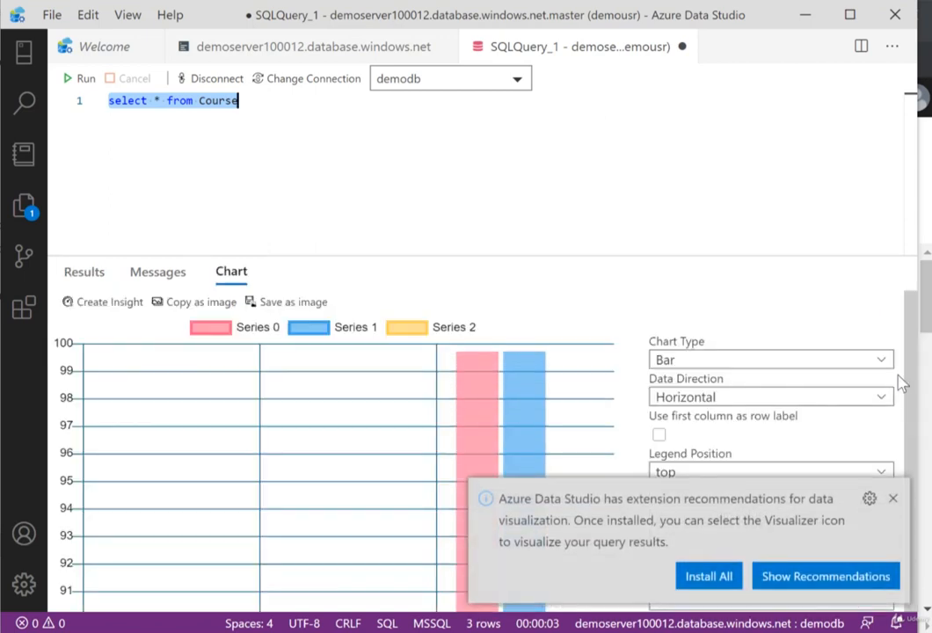
pyautogui.click(893, 499)
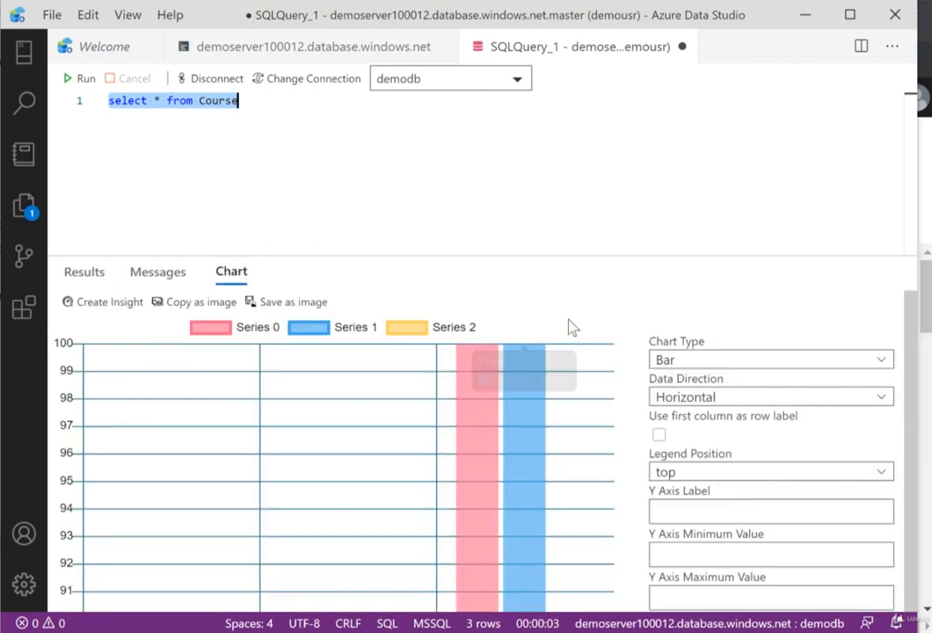